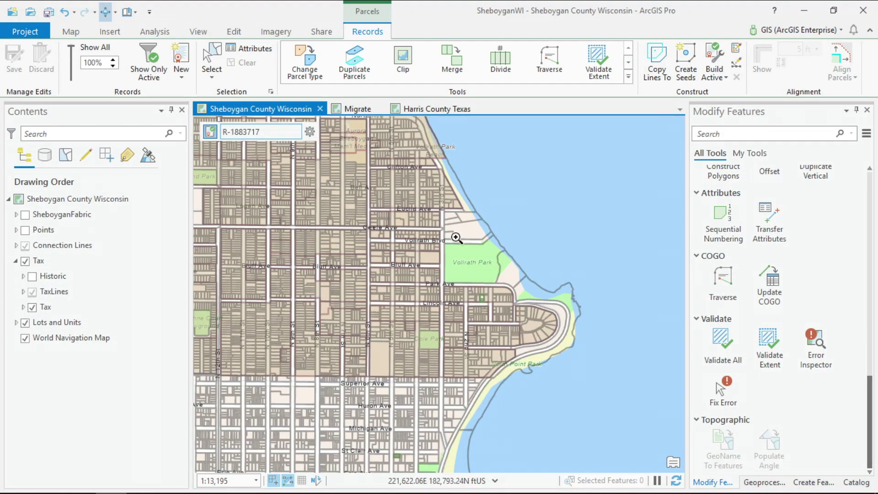
mouse_move(422, 258)
mouse_down()
mouse_move(506, 327)
mouse_move(533, 337)
mouse_up()
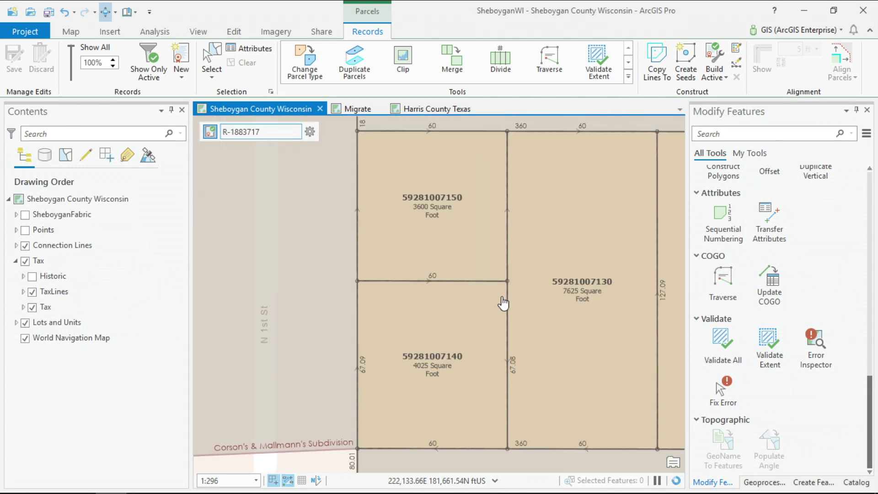
click(213, 57)
drag(440, 305, 440, 306)
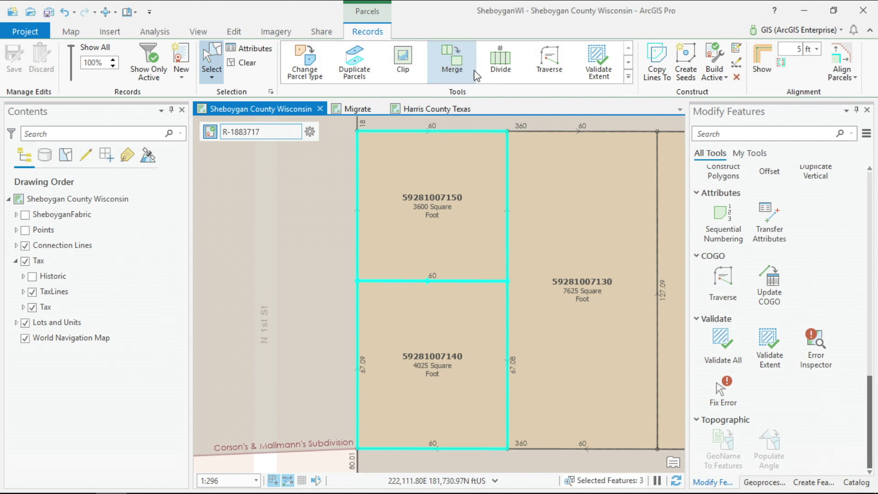
click(452, 57)
click(821, 358)
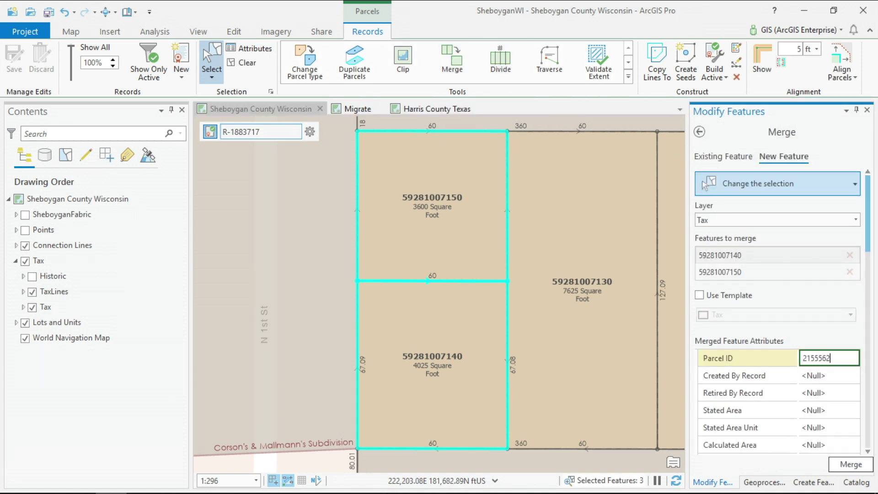
click(849, 464)
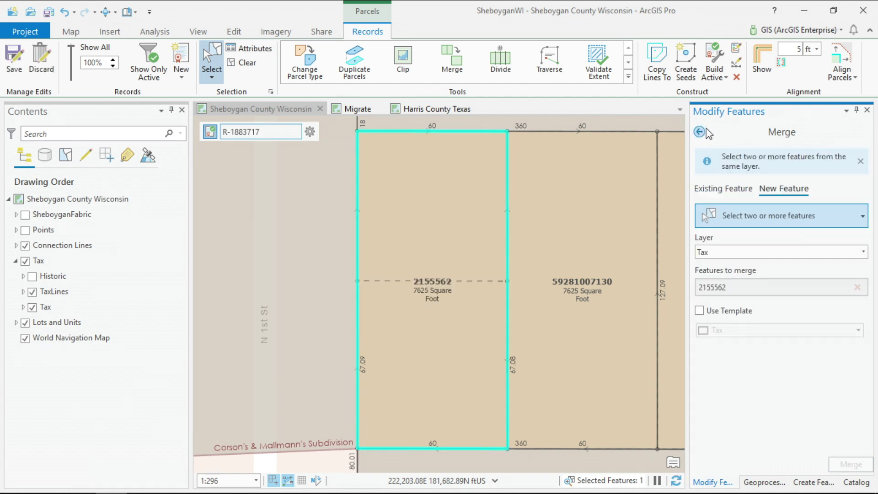
Clear the parcel selection and turn on the SheboyganFabric and Historic layers
click(706, 130)
click(248, 65)
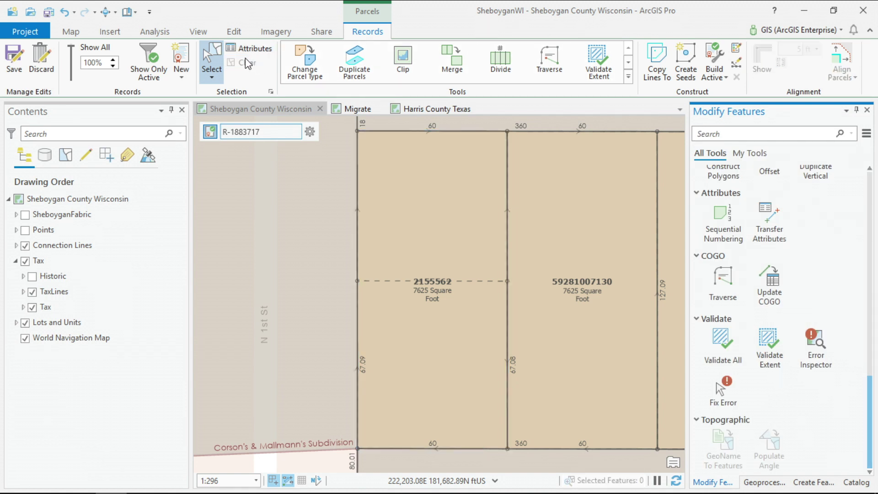
click(25, 215)
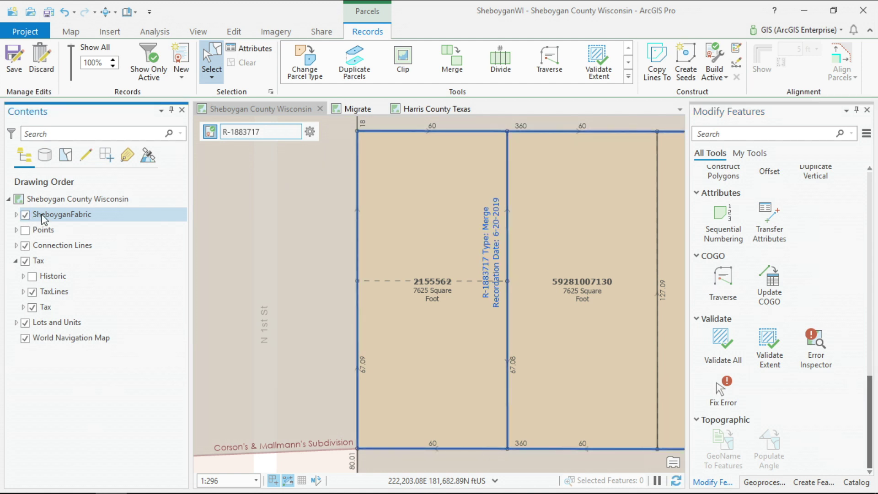
click(32, 277)
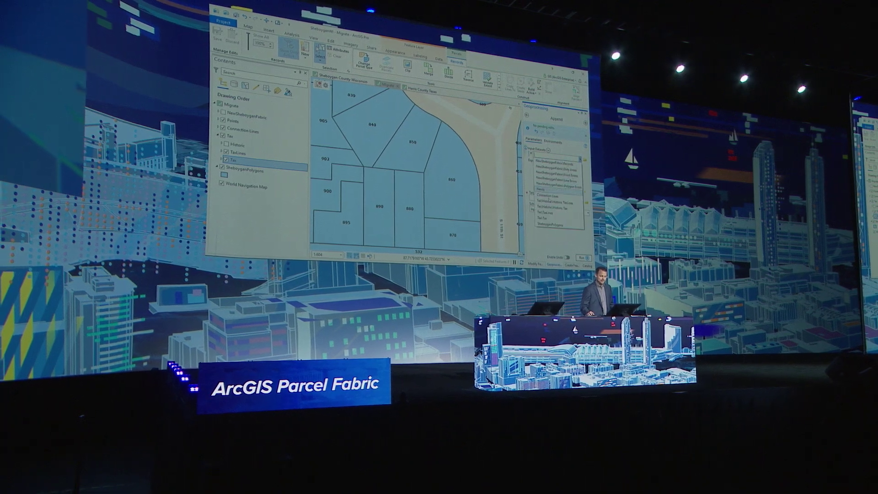
Choose SheboyganPolygons as the input dataset in the Append tool
click(550, 224)
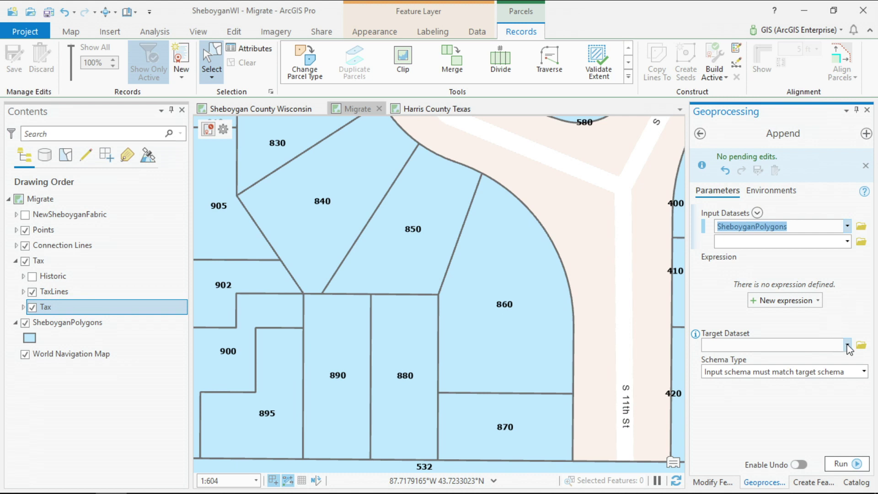
Append SheboyganPolygons into Tax using the Field Map schema type, then hide SheboyganPolygons
click(848, 345)
click(776, 326)
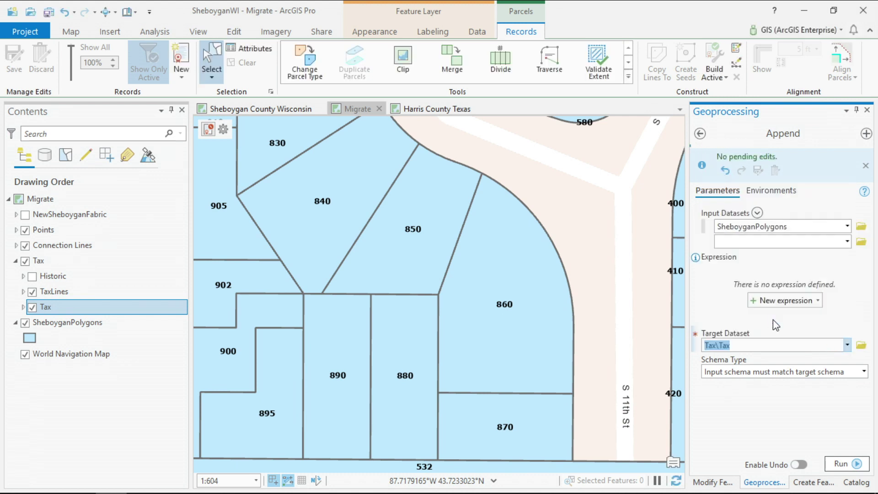
click(856, 369)
click(805, 400)
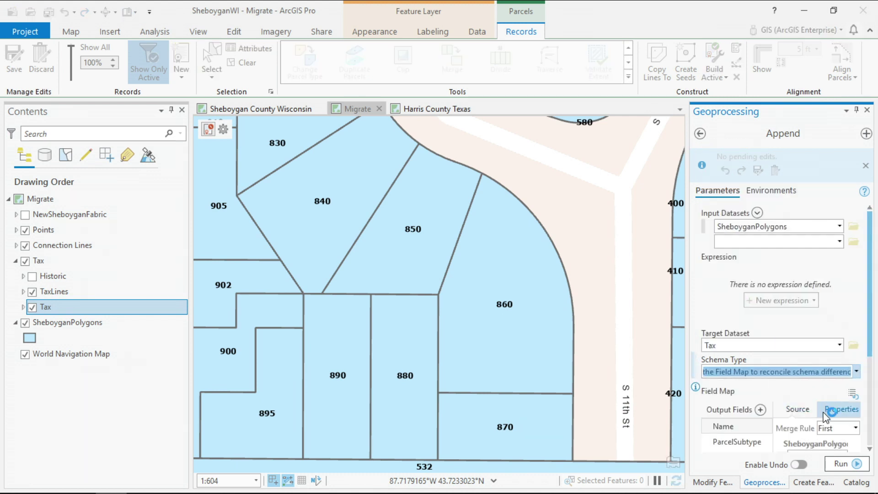
click(841, 464)
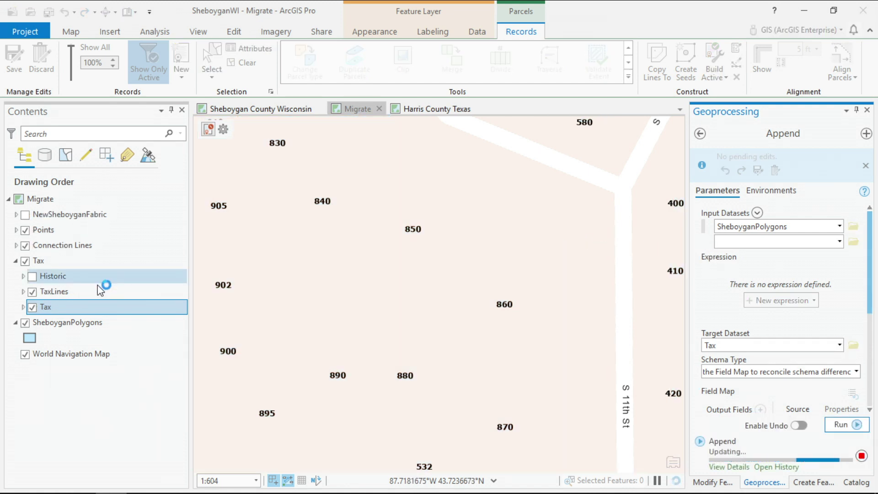
click(25, 323)
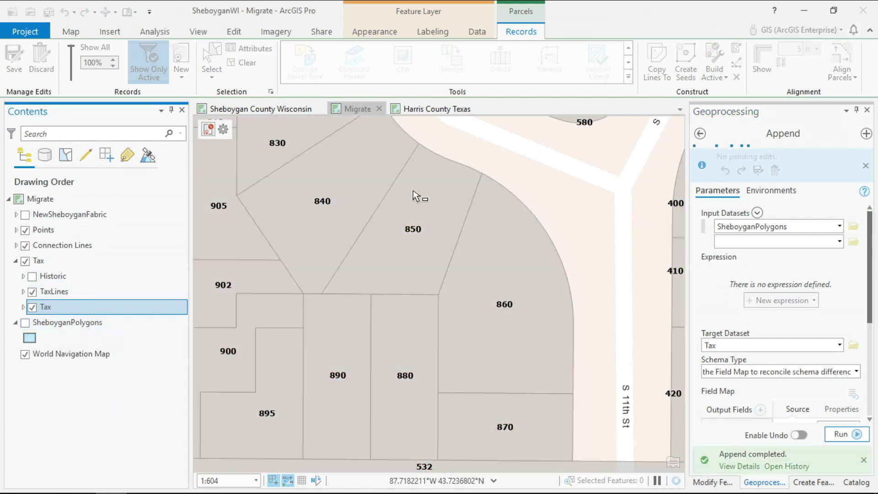
Run Enable Topology, Create Records, and Build on NewSheboyganFabric
click(700, 134)
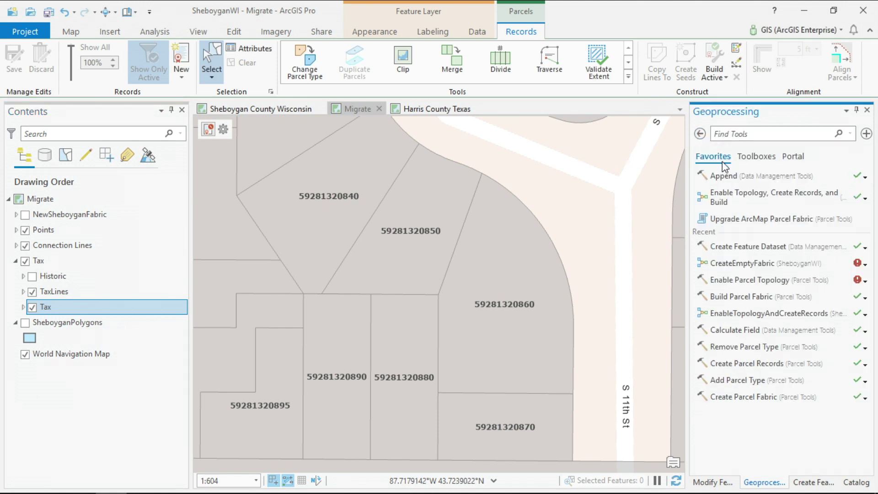
click(741, 200)
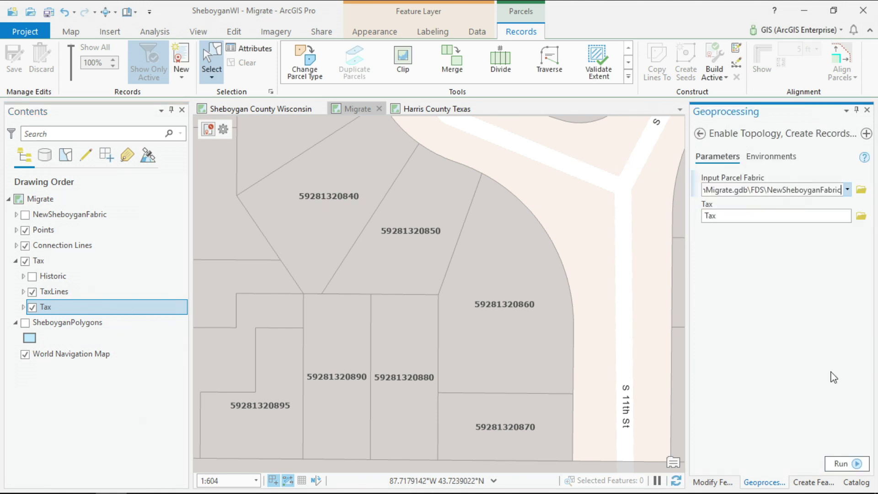
click(842, 464)
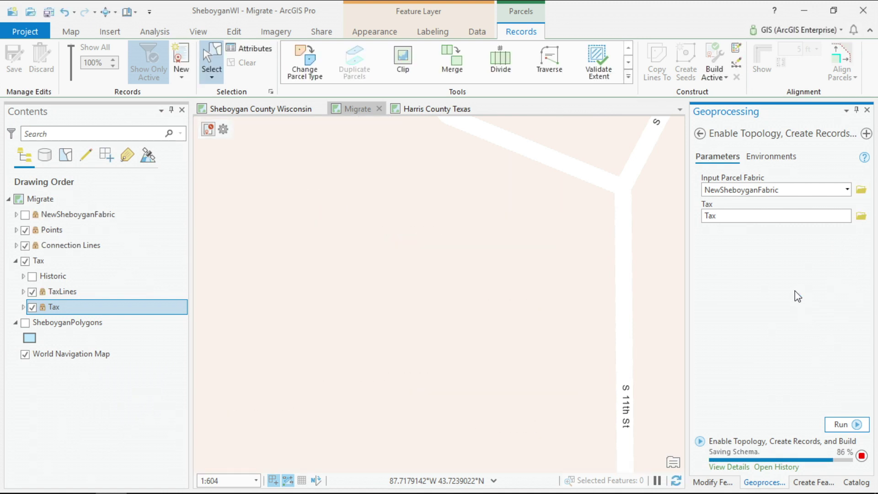
click(708, 134)
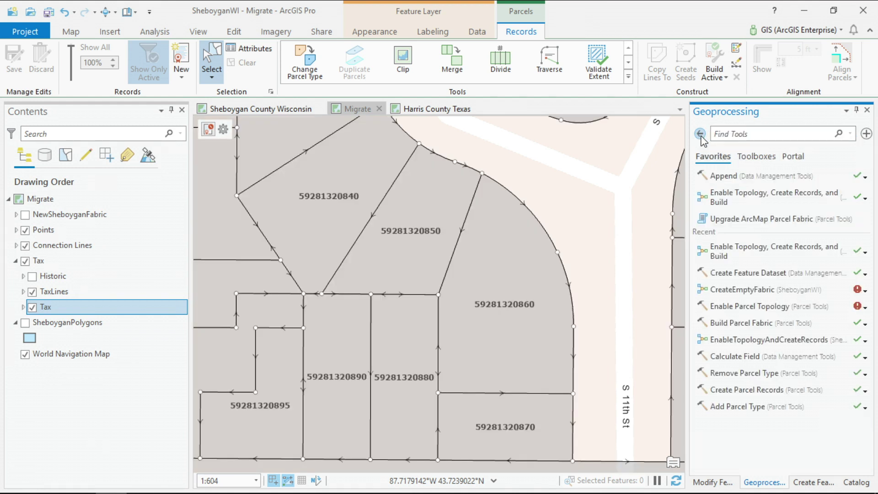
click(710, 483)
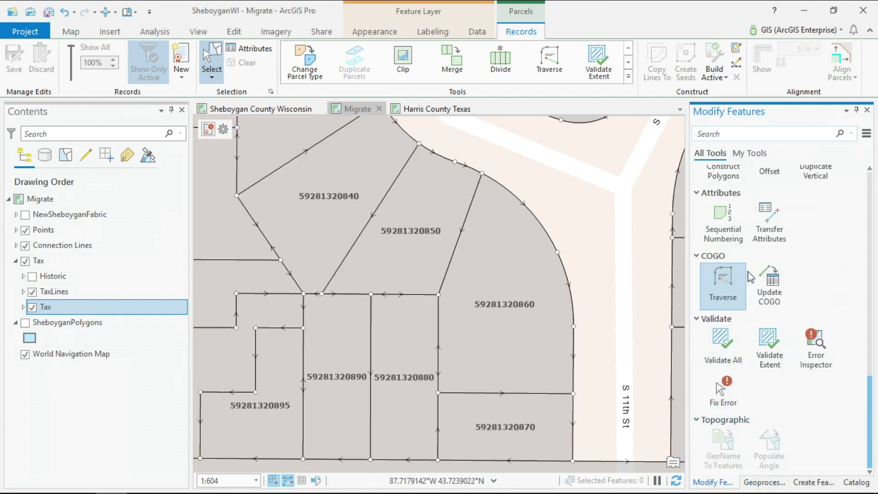
Update COGO values on all 3,959 TaxLines, then clear the line selection
click(772, 281)
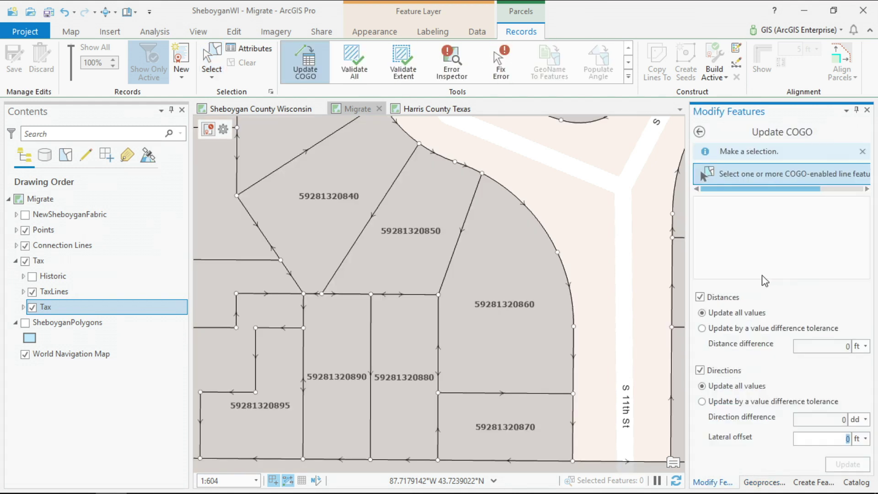
right_click(64, 292)
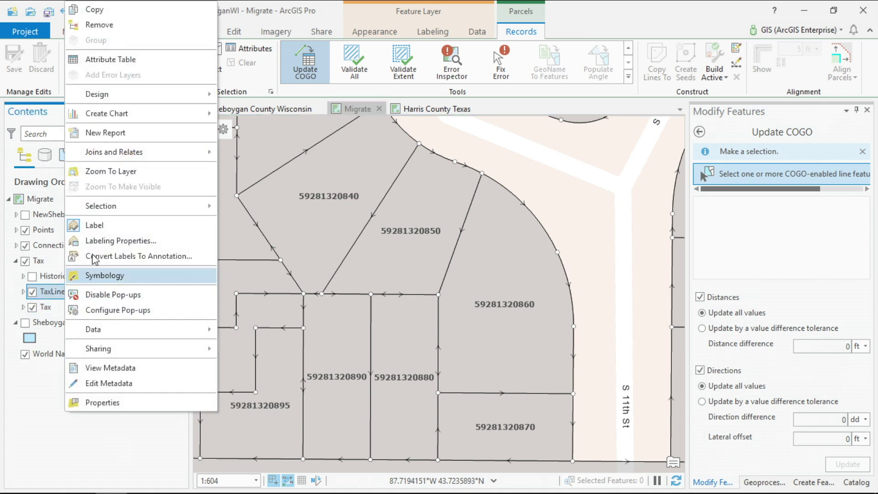
mouse_move(119, 213)
click(255, 273)
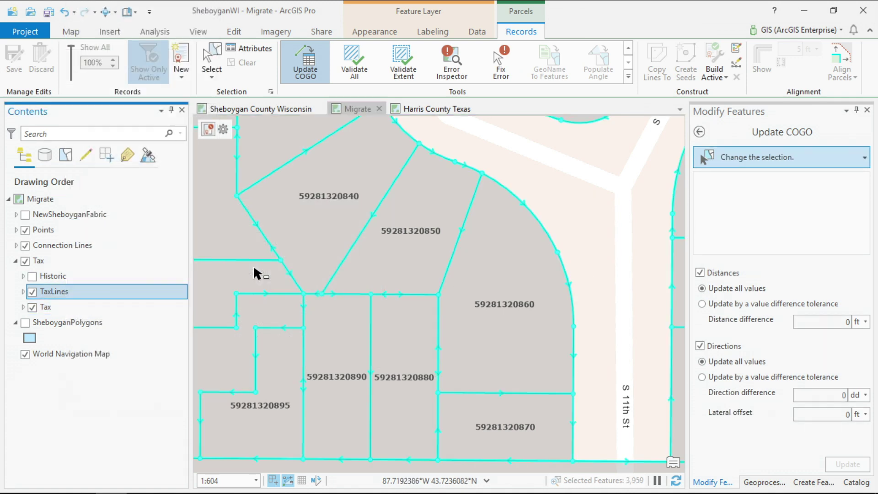
click(776, 450)
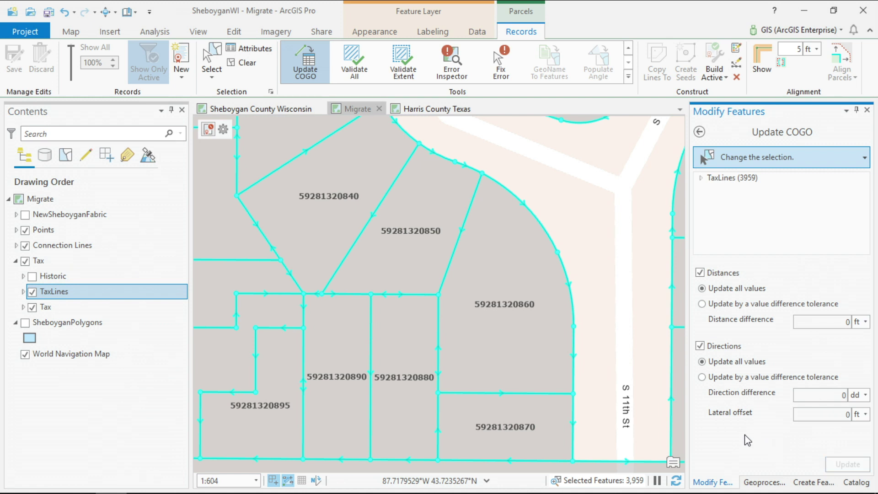
key(Return)
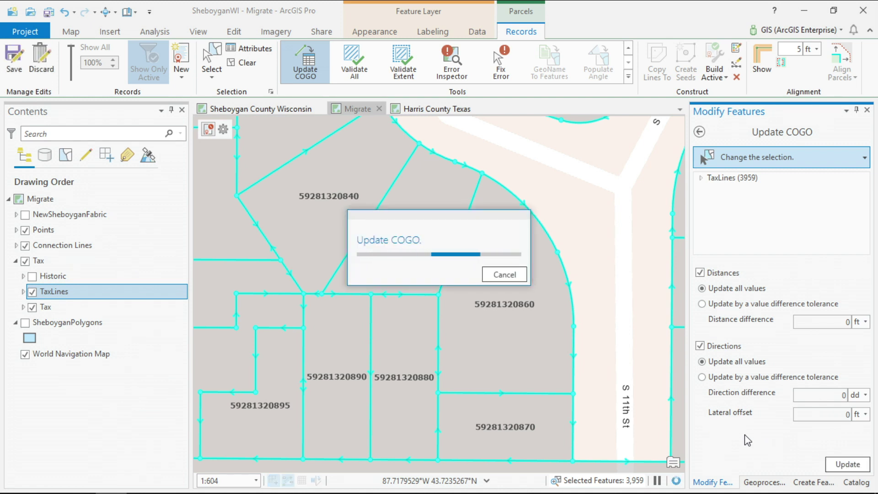
click(243, 63)
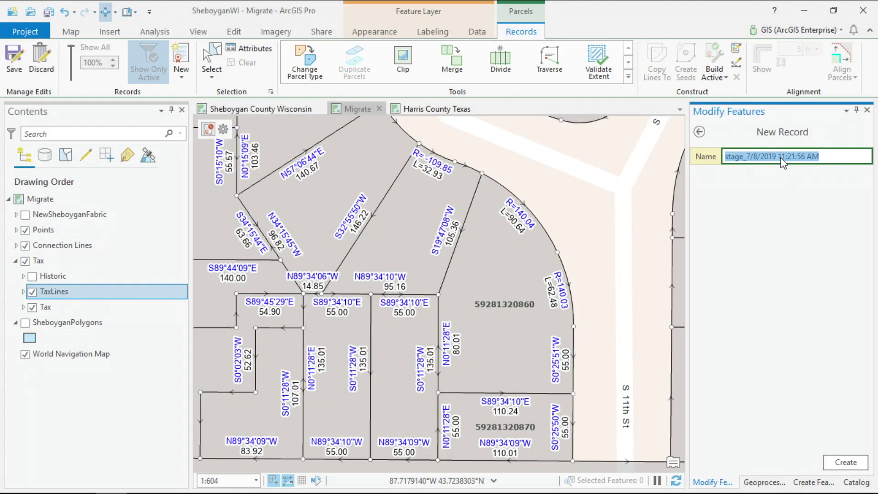
Create record 545871, copy parcels 850 and 860's lines into it, and select their dividing line
text(545871)
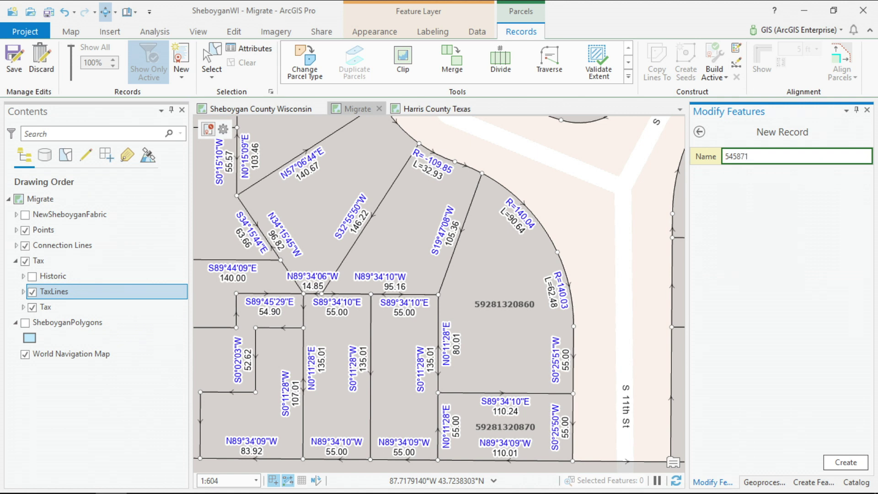
click(845, 462)
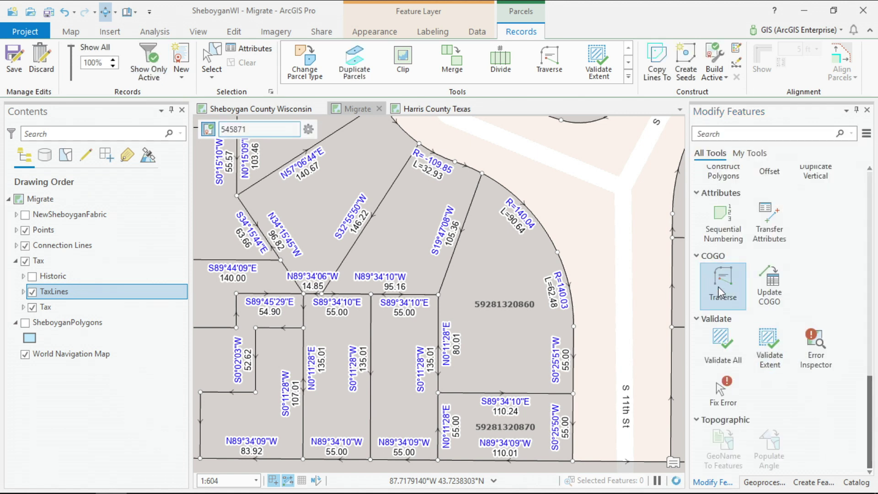
click(211, 59)
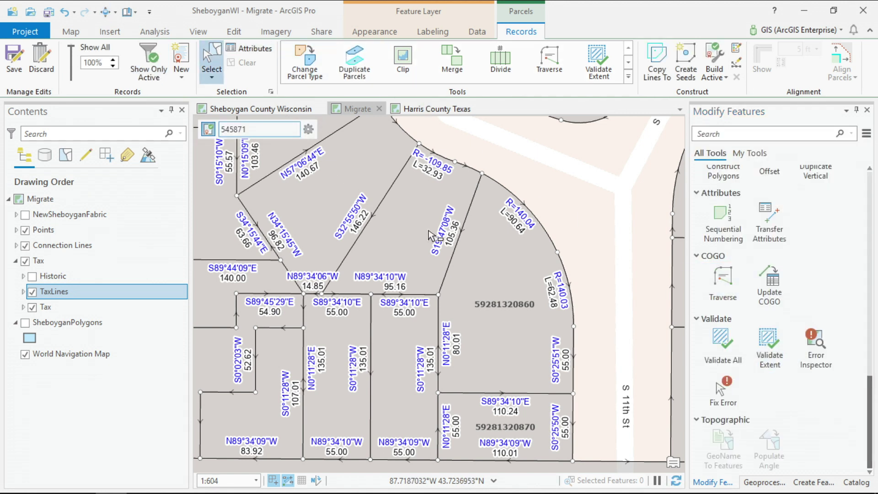
click(511, 249)
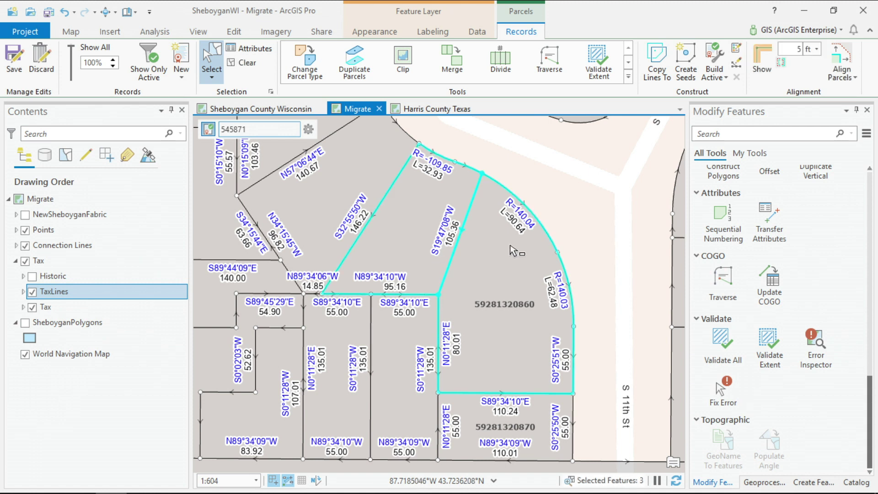
click(659, 56)
click(425, 303)
click(458, 250)
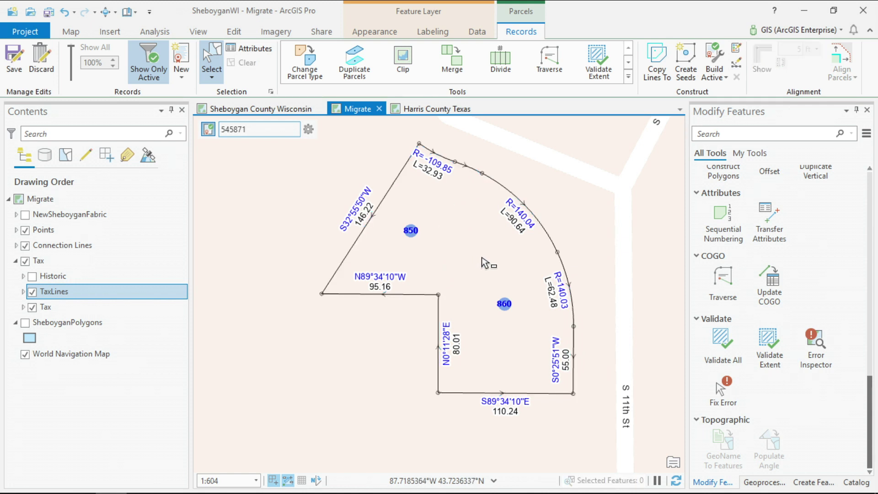
Divide the R=140.04 arc by distance into two 45 ft segments from its start
click(500, 202)
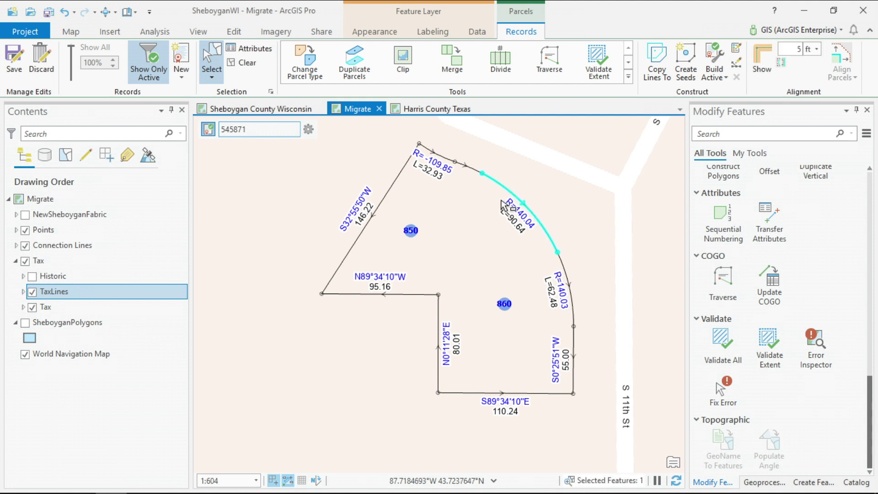
click(500, 58)
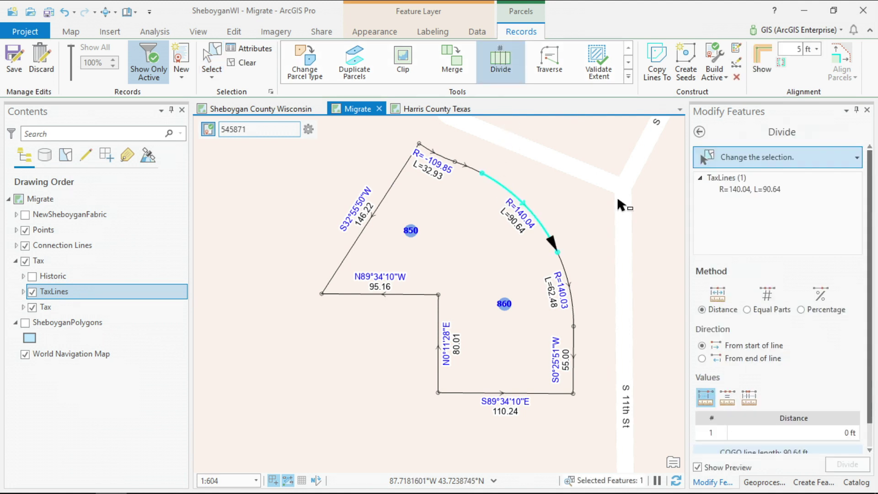
click(731, 402)
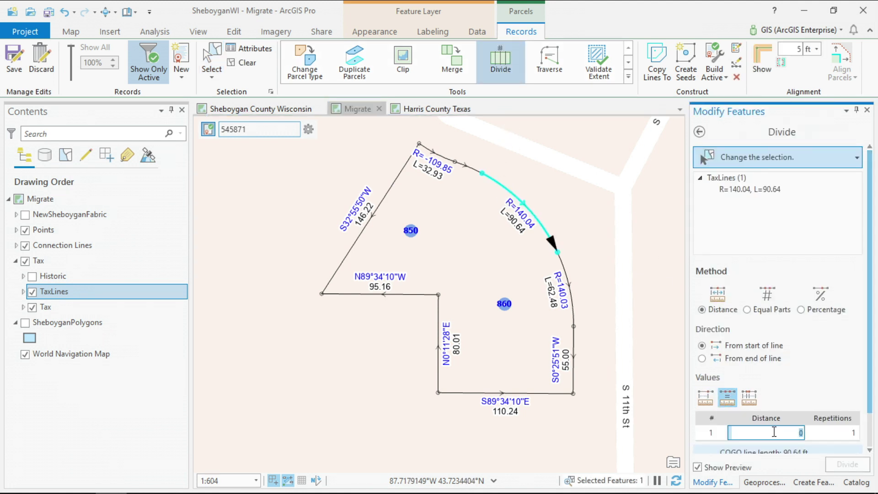
key(Tab)
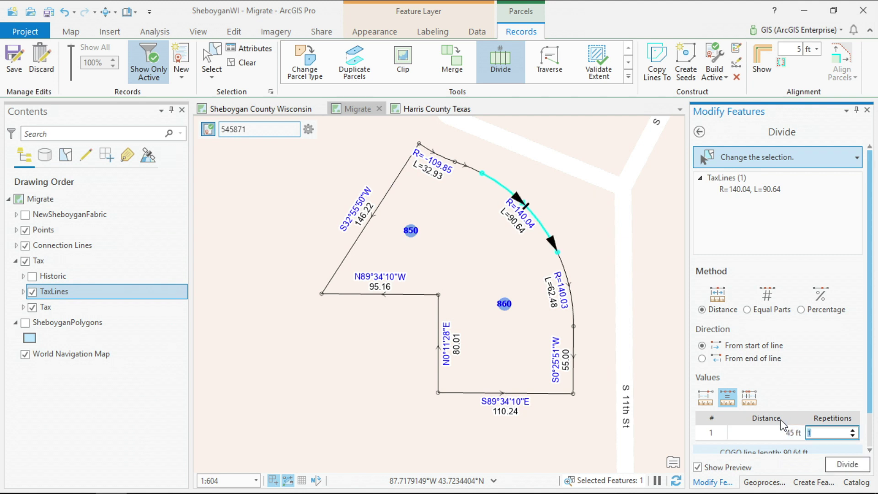
text(2)
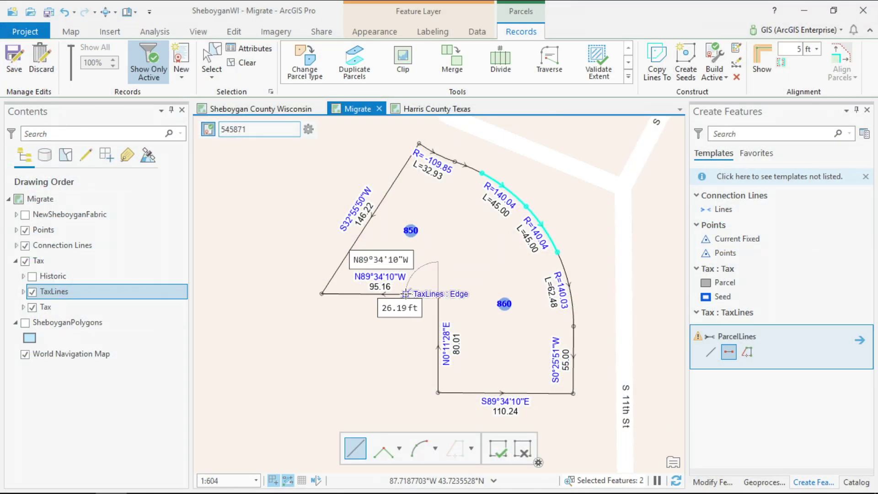
Draw a 25 ft bearing-locked line to the arc's division point, then build the active record
key(p)
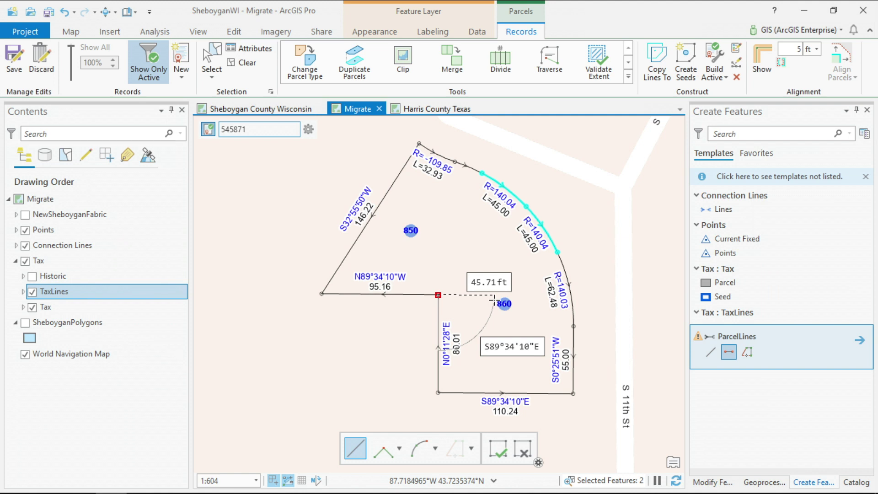
key(Tab)
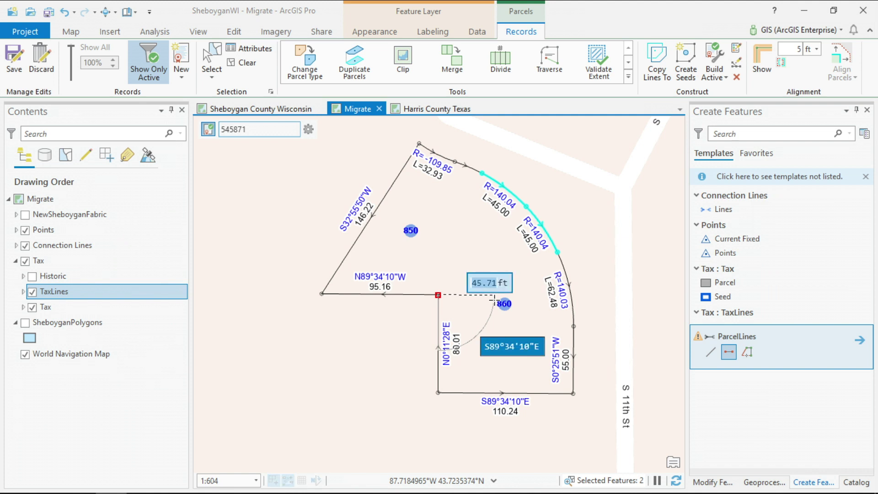
text(25)
key(Return)
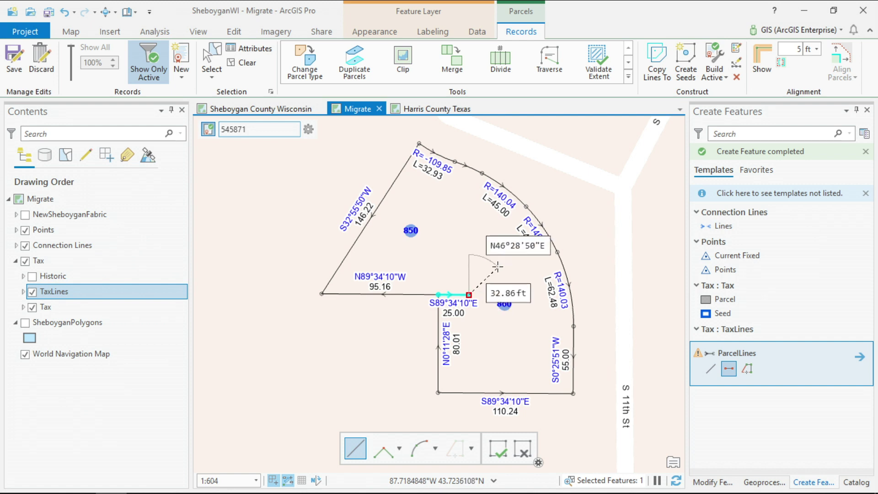
click(526, 206)
key(F2)
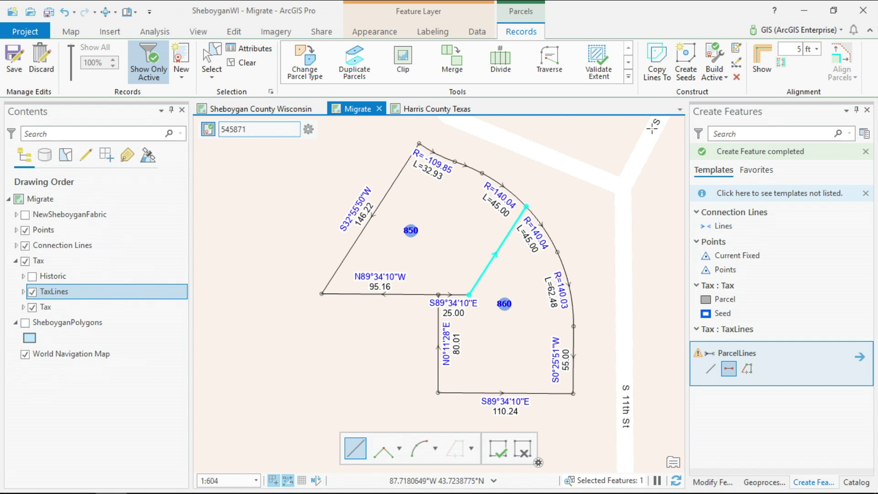
click(714, 53)
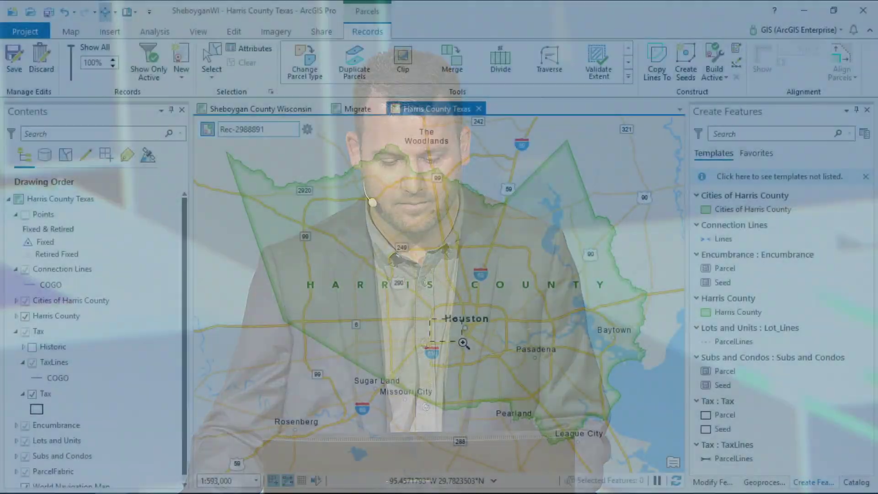
Zoom the Harris County map into the Houston area
drag(430, 319, 464, 343)
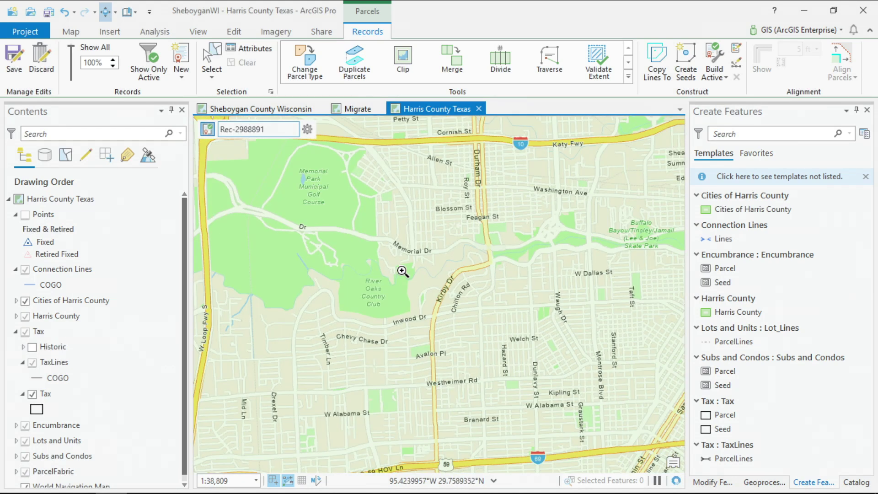
Zoom into the River Oaks parcels and browse HCAD_ParcelFabric2 in the Catalog's Portal content
drag(403, 271, 425, 303)
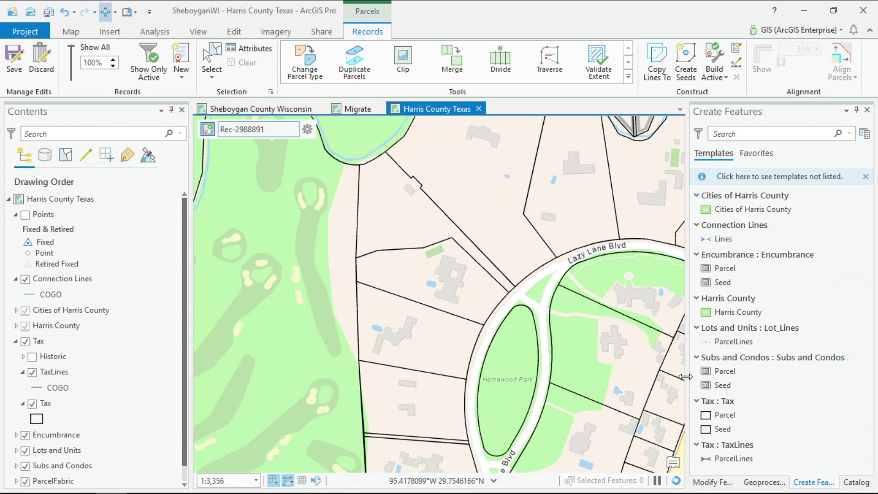
click(856, 482)
scroll(612, 384, up, 1)
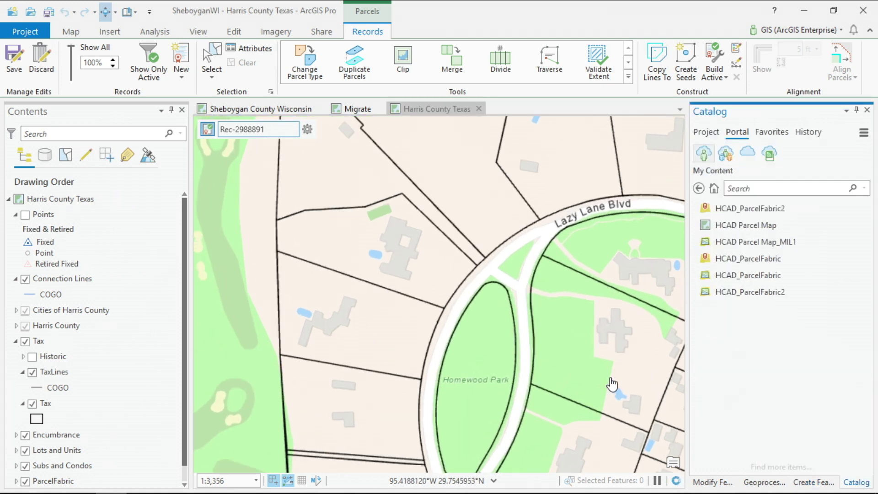
mouse_move(747, 214)
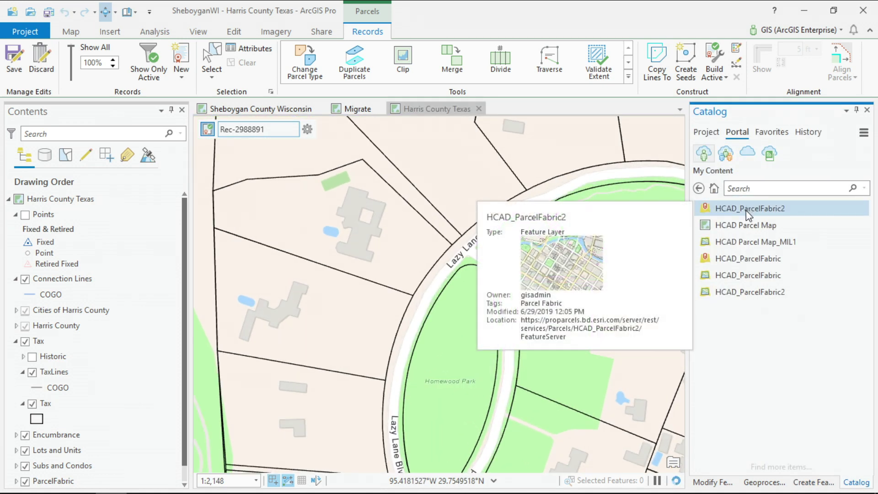